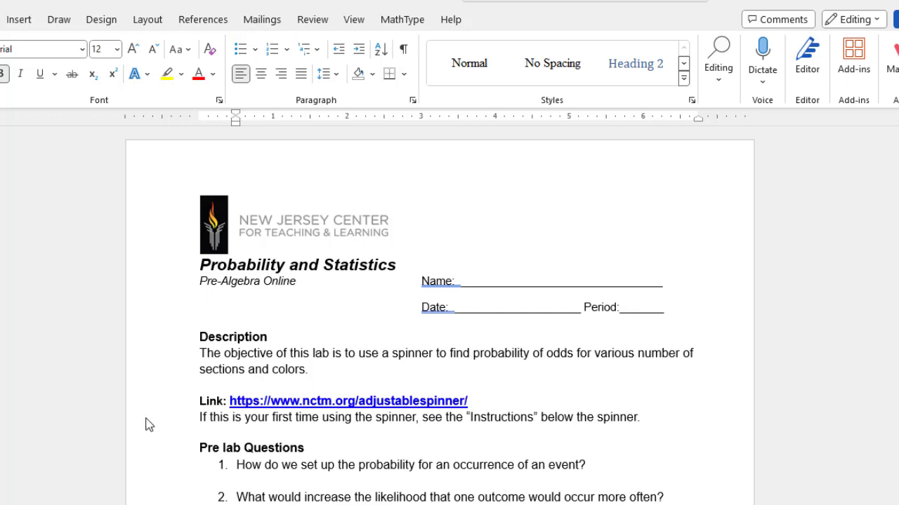
# Read through the Word lab sheet, then jump back to its top.
pyautogui.scroll(-1, 140, 422)
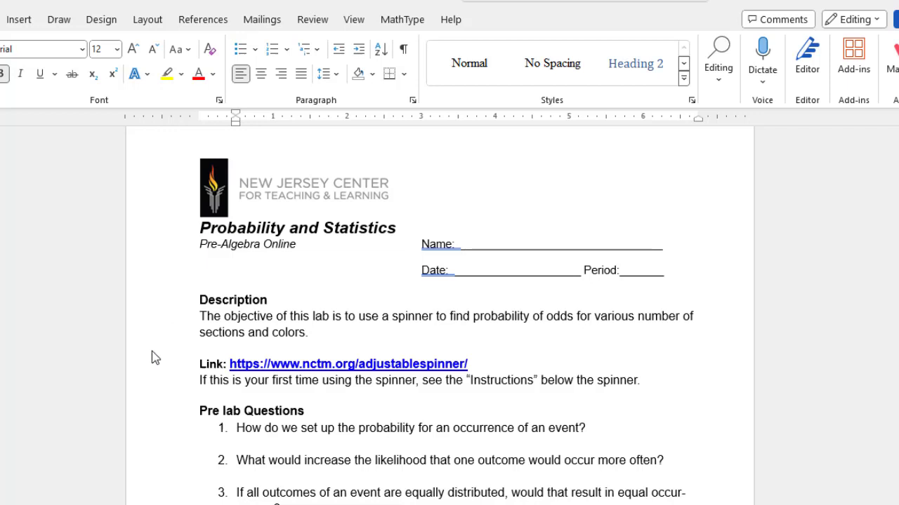
pyautogui.scroll(-2, 150, 355)
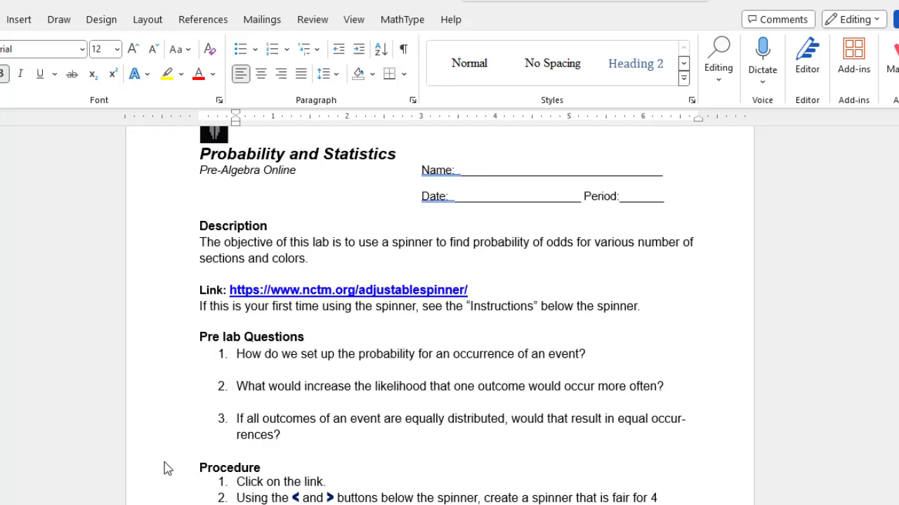
pyautogui.scroll(-3, 147, 419)
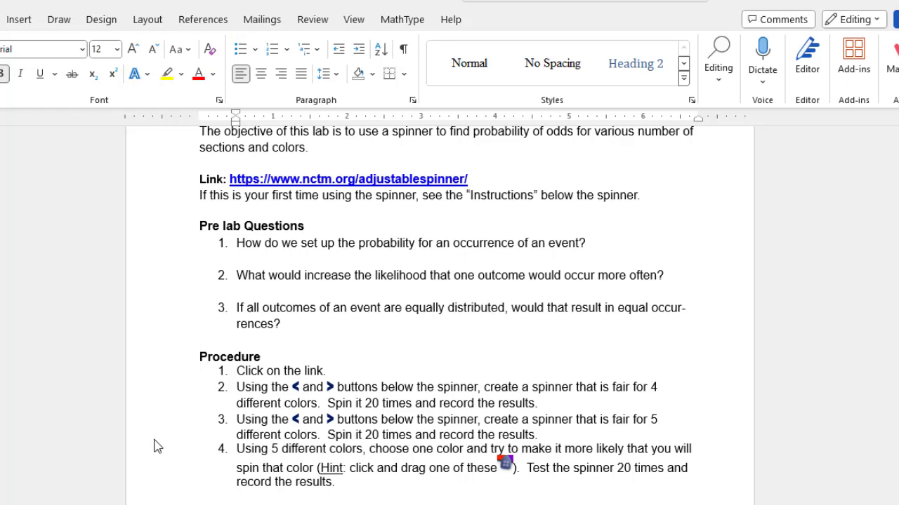
pyautogui.scroll(-5, 156, 439)
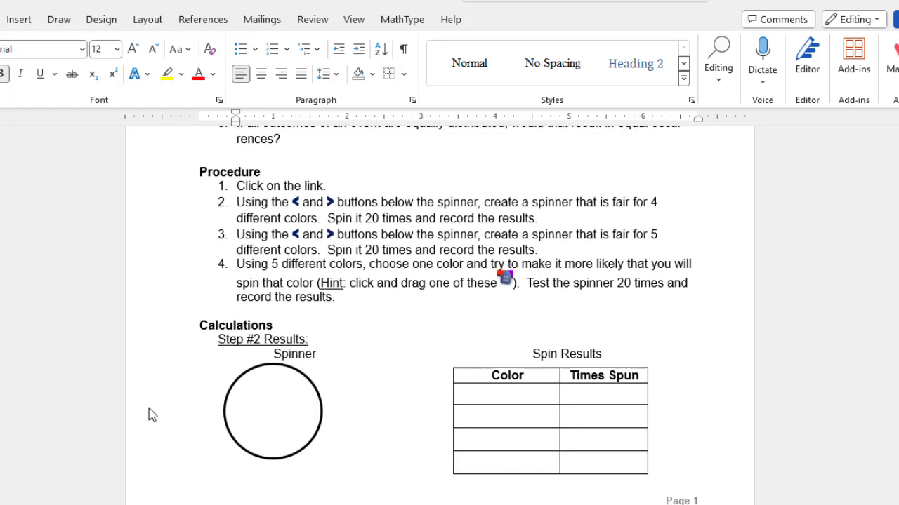
pyautogui.scroll(-2, 150, 412)
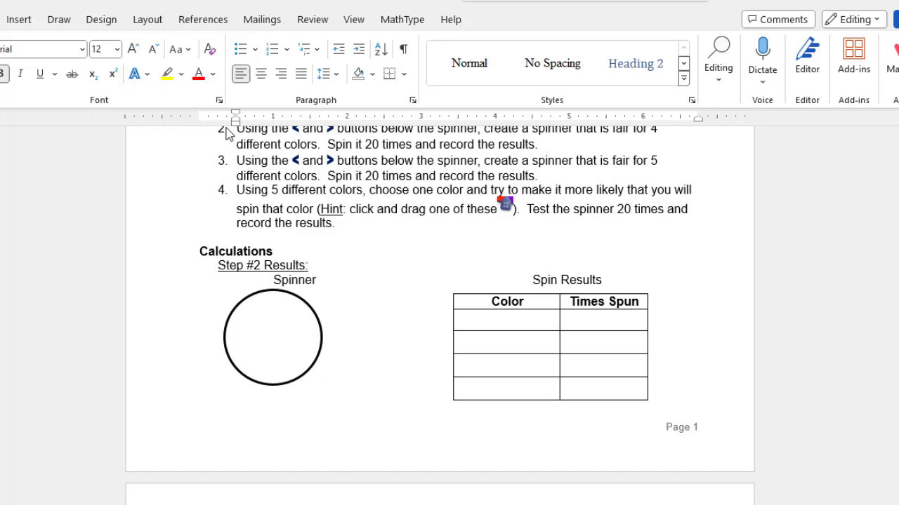
pyautogui.scroll(1, 227, 140)
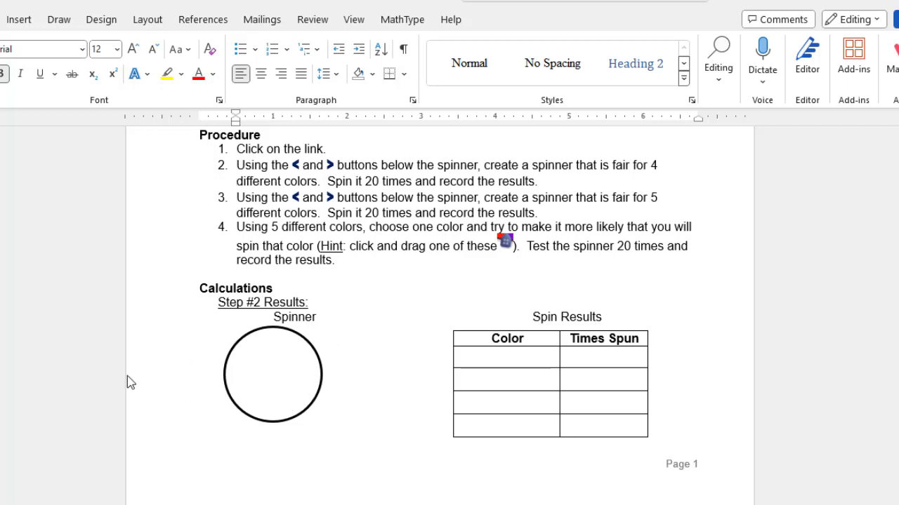
pyautogui.scroll(-3, 127, 376)
pyautogui.scroll(-3, 128, 375)
pyautogui.scroll(-1, 127, 375)
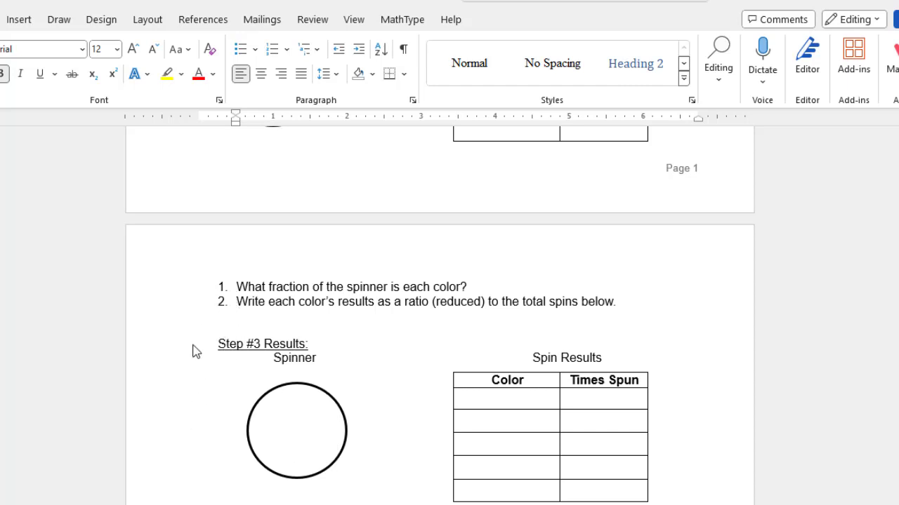
pyautogui.scroll(-2, 167, 388)
pyautogui.scroll(-1, 167, 388)
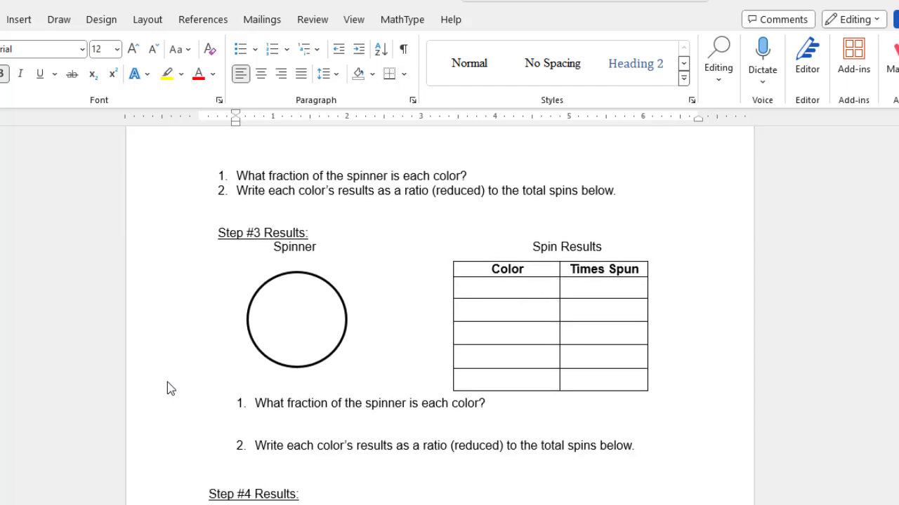
pyautogui.scroll(-4, 167, 383)
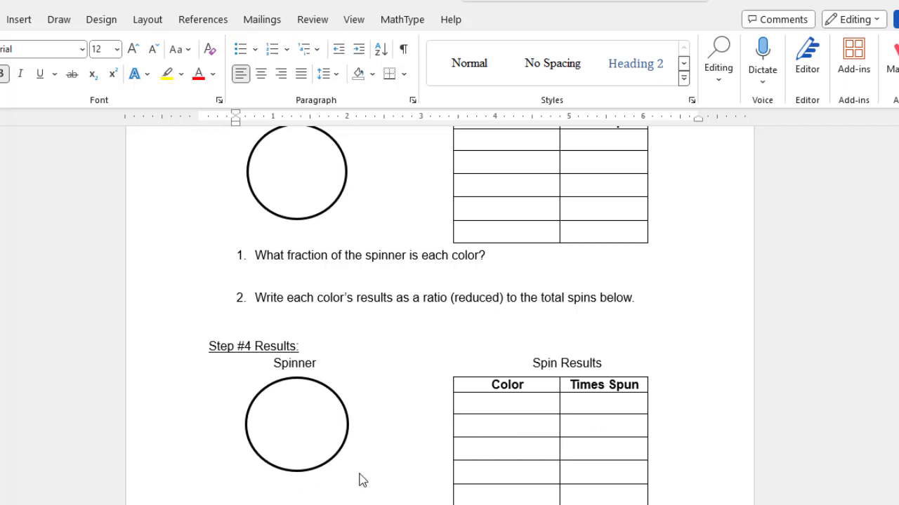
pyautogui.scroll(-5, 370, 431)
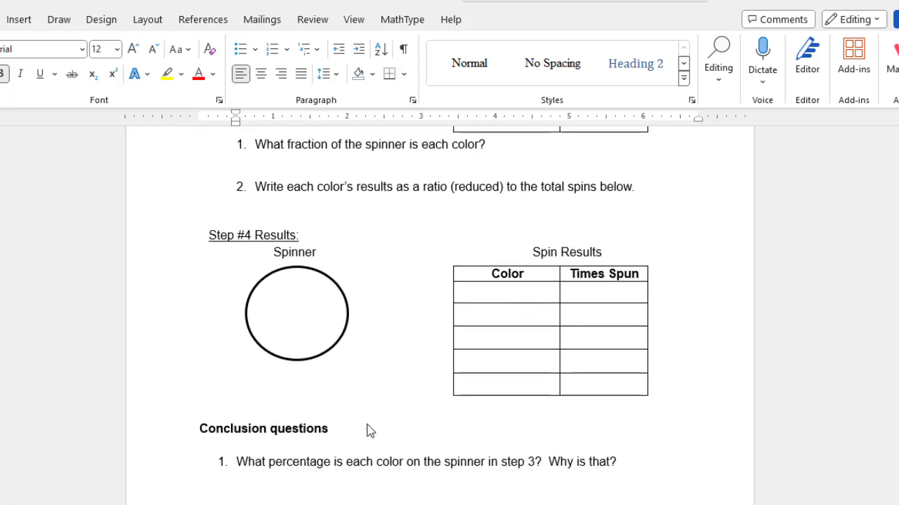
pyautogui.scroll(-3, 359, 425)
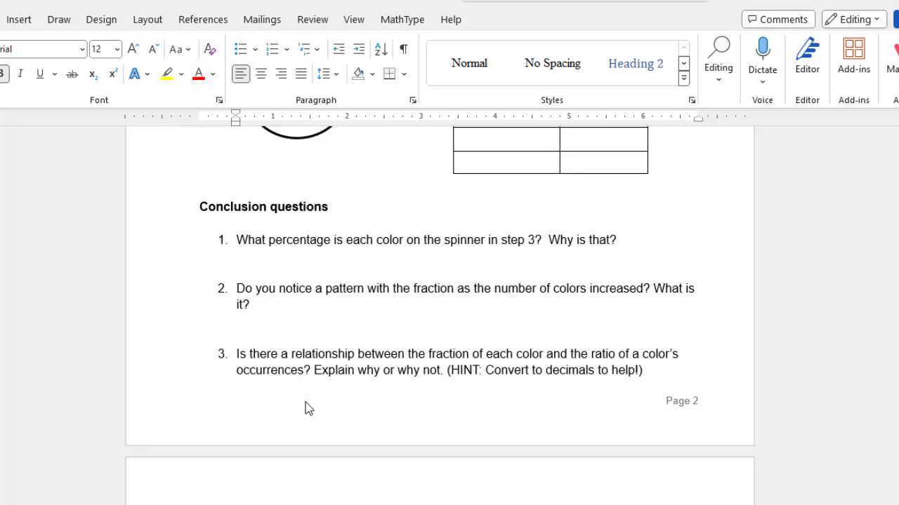
pyautogui.scroll(-5, 301, 426)
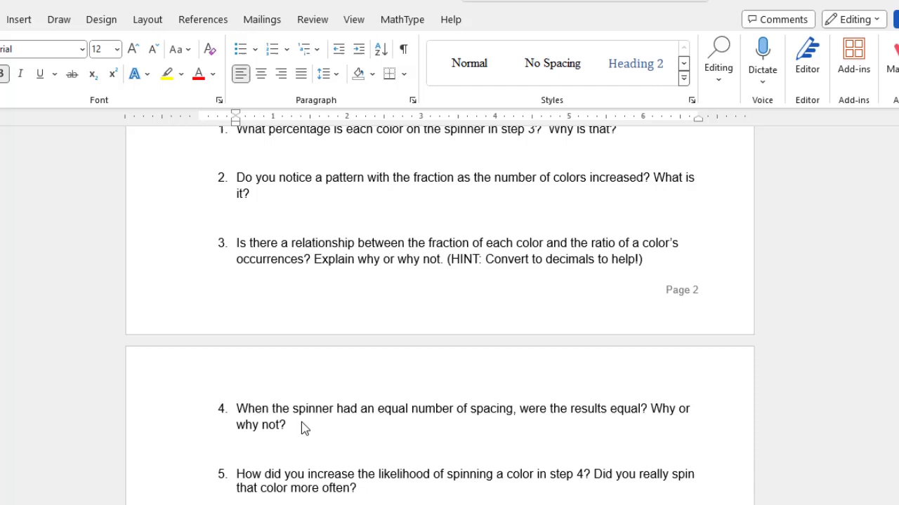
pyautogui.scroll(-3, 303, 428)
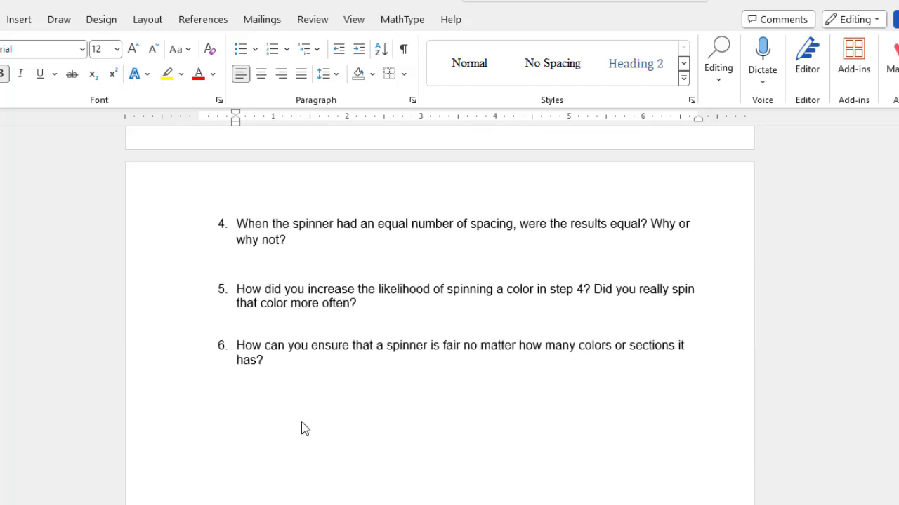
pyautogui.scroll(-2, 304, 428)
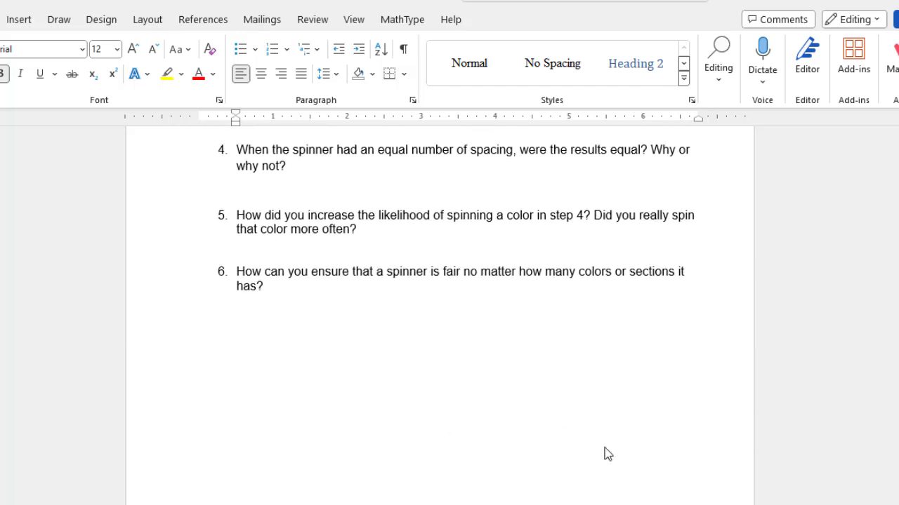
pyautogui.hotkey('ctrl', 'Home')
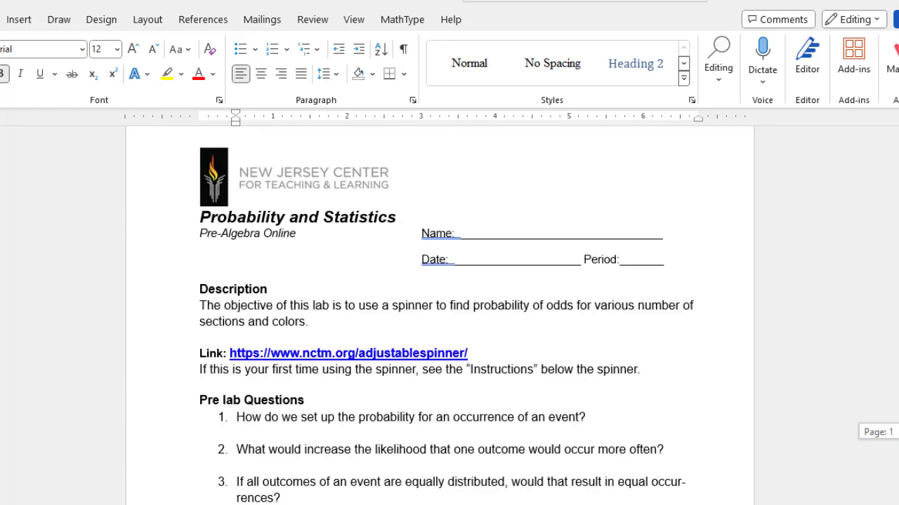
pyautogui.scroll(-5, 369, 436)
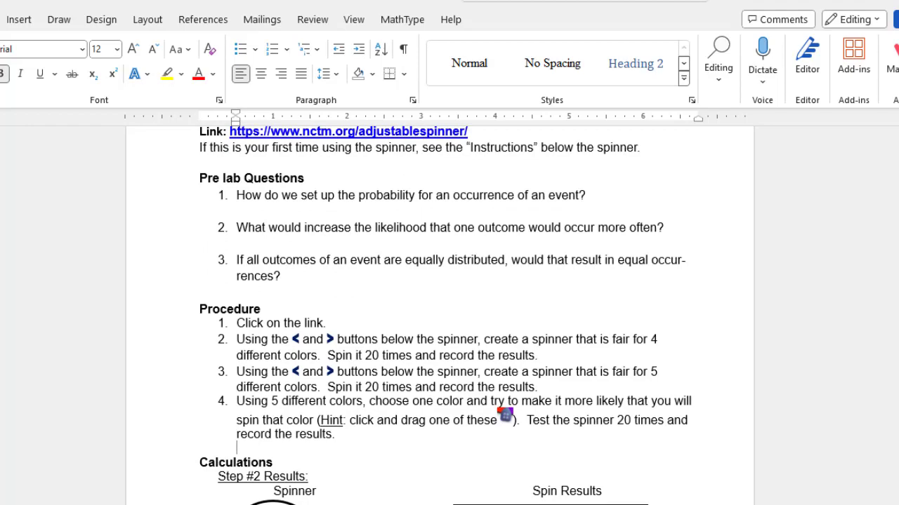
# On the Adjustable Spinner page, clear the Number of spins value of 20.
pyautogui.hotkey('alt', 'Tab')
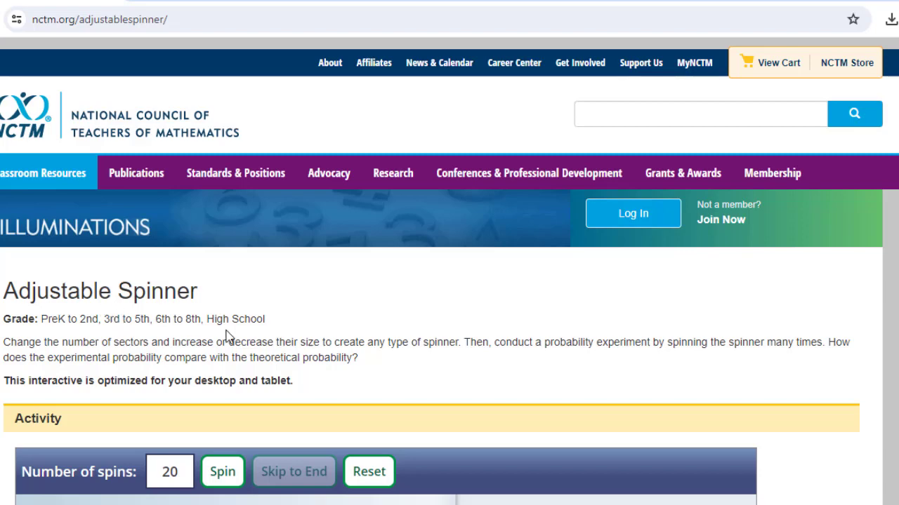
pyautogui.scroll(-3, 466, 425)
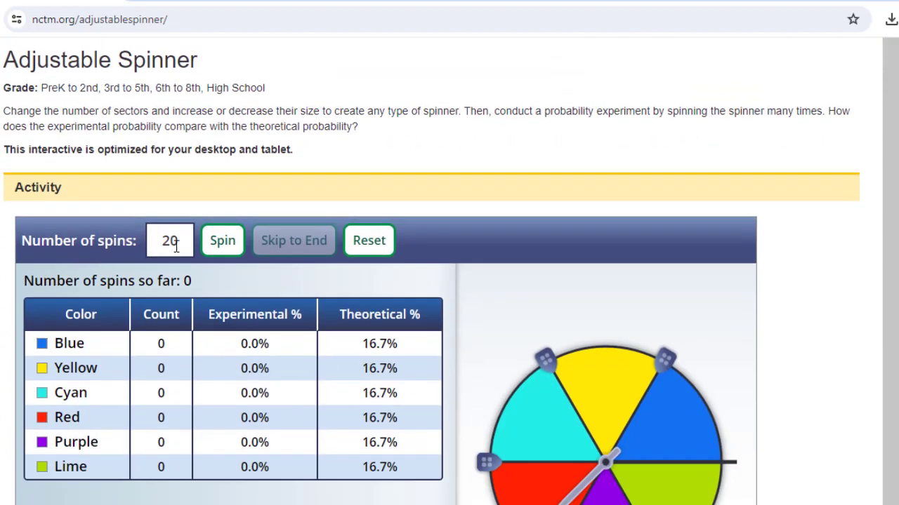
pyautogui.moveTo(179, 243); pyautogui.dragTo(162, 245)
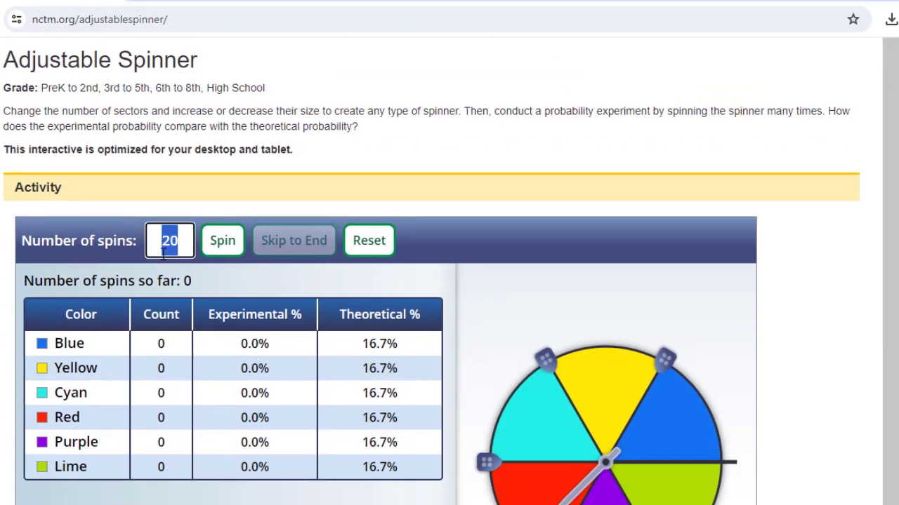
pyautogui.press('BackSpace')
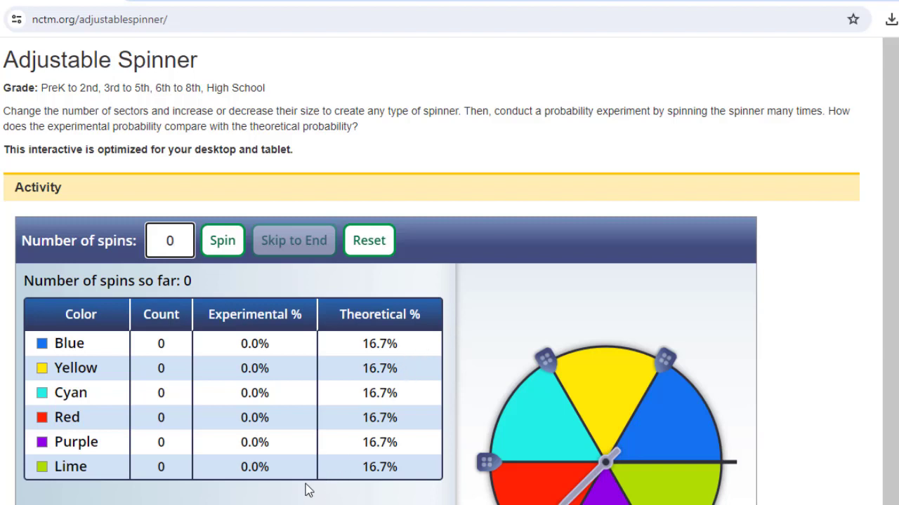
# Switch the spinner's results display to the Experimental Graph pie chart.
pyautogui.scroll(-4, 302, 487)
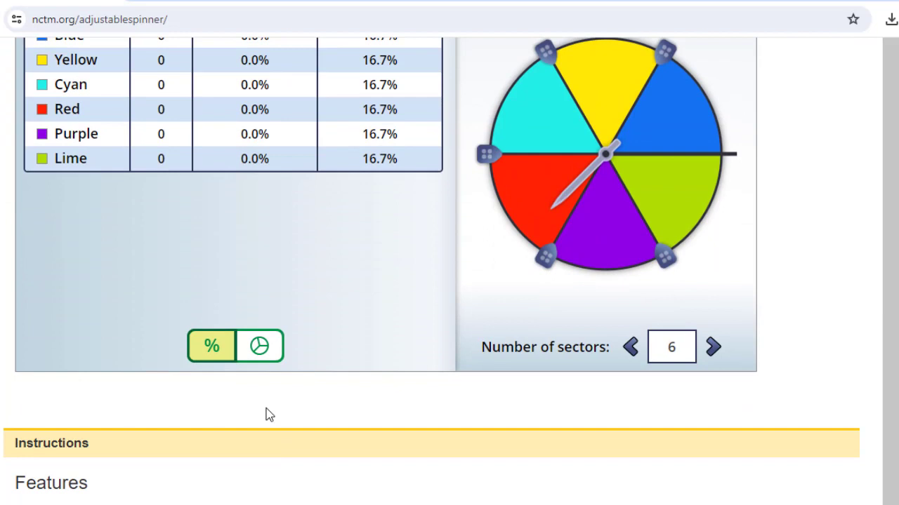
pyautogui.scroll(1, 267, 415)
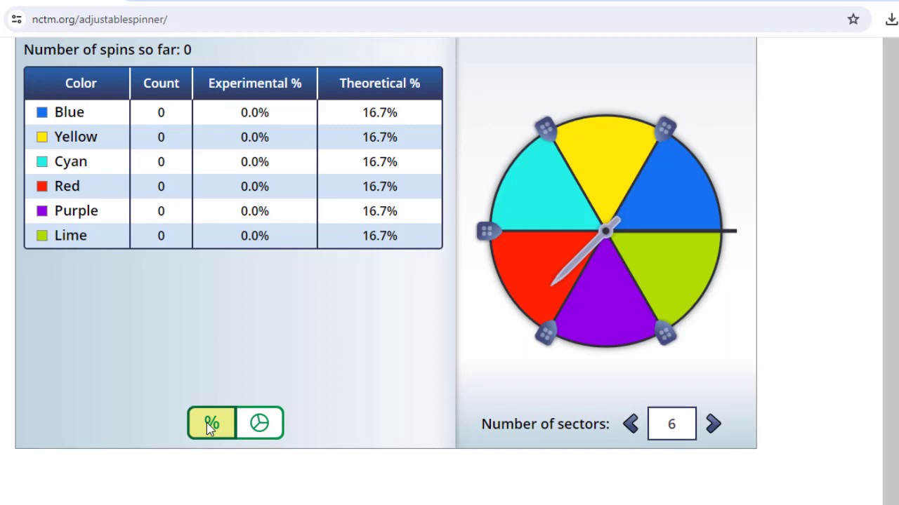
pyautogui.click(257, 424)
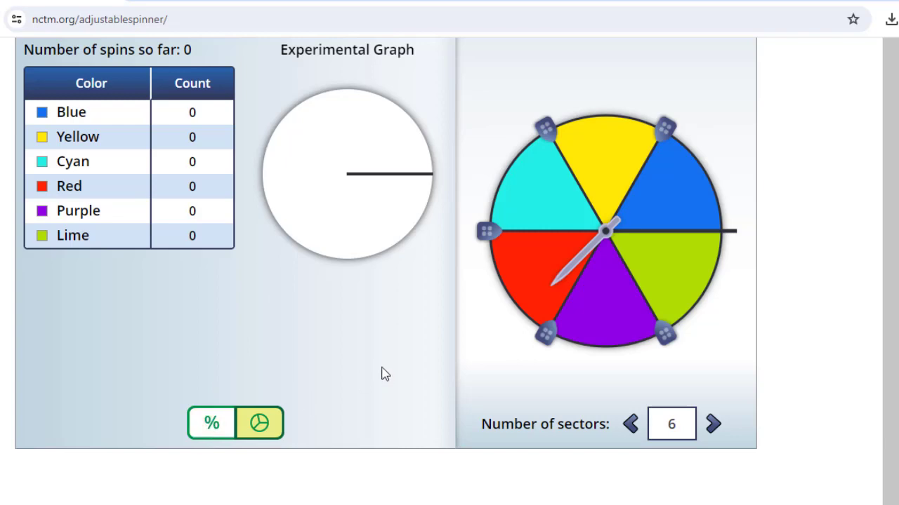
pyautogui.scroll(-5, 385, 374)
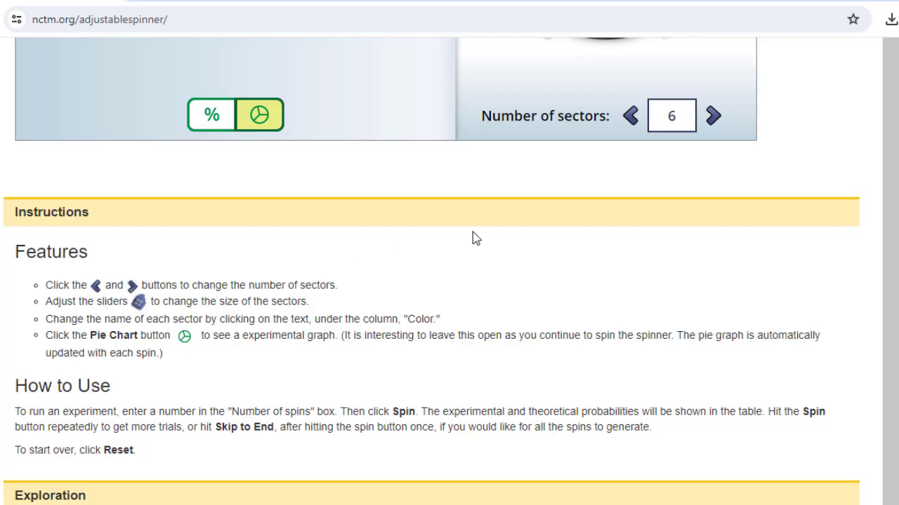
pyautogui.scroll(3, 474, 238)
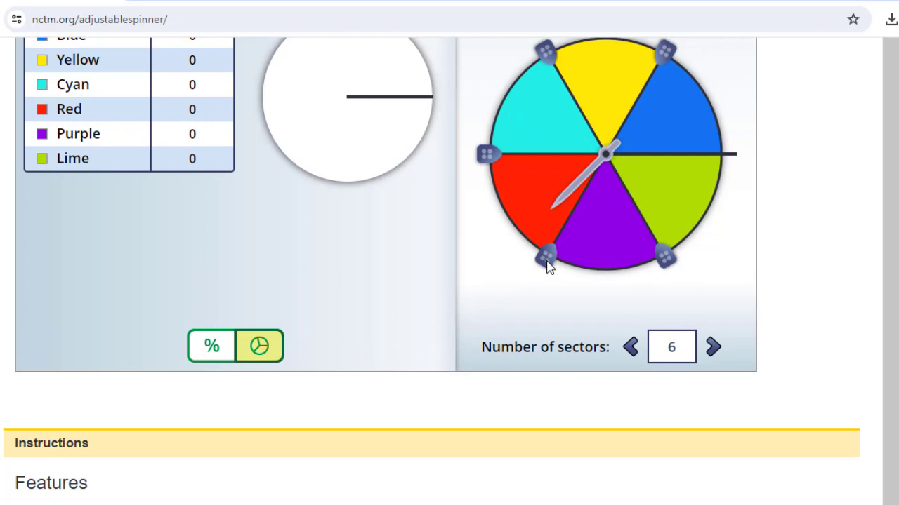
pyautogui.scroll(-3, 109, 426)
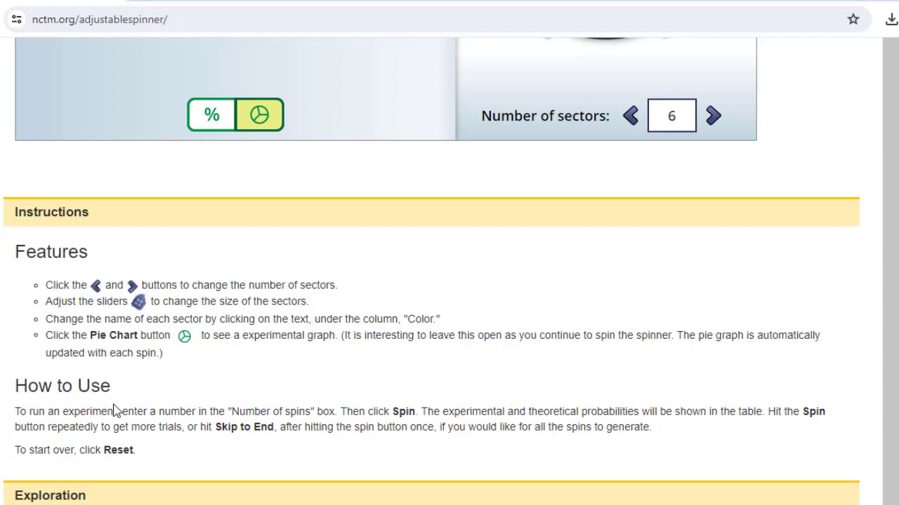
pyautogui.scroll(-2, 123, 407)
pyautogui.scroll(-3, 125, 406)
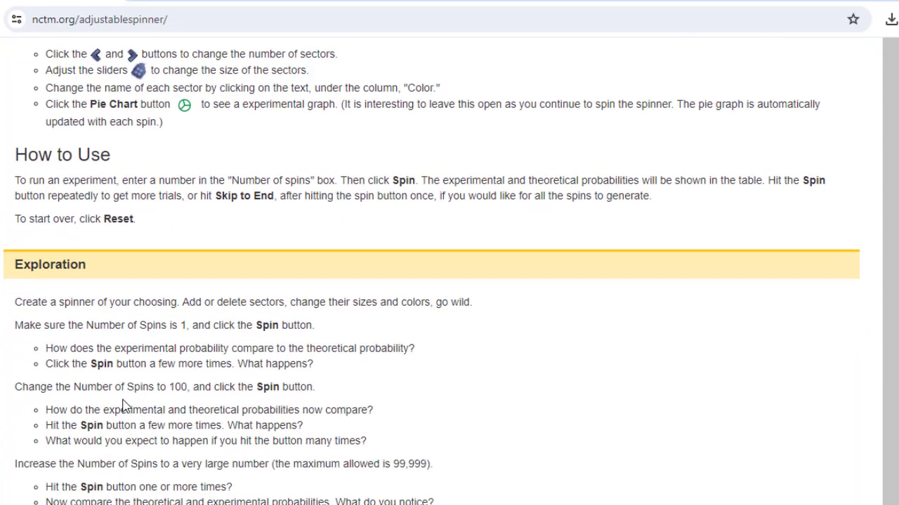
pyautogui.scroll(-3, 518, 433)
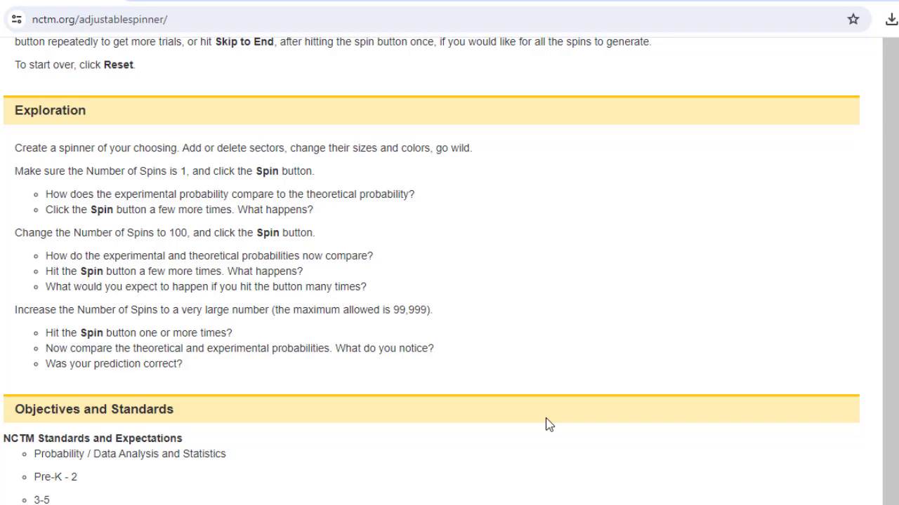
pyautogui.scroll(-2, 532, 431)
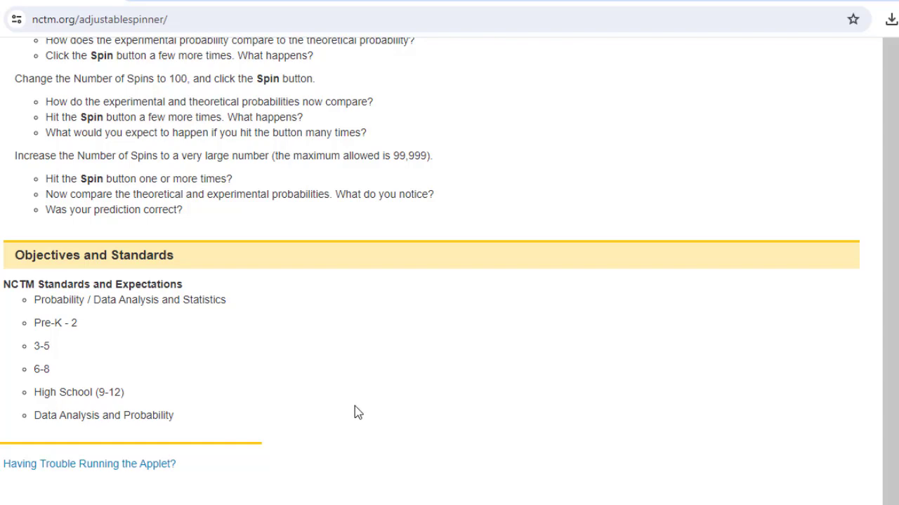
pyautogui.scroll(10, 354, 406)
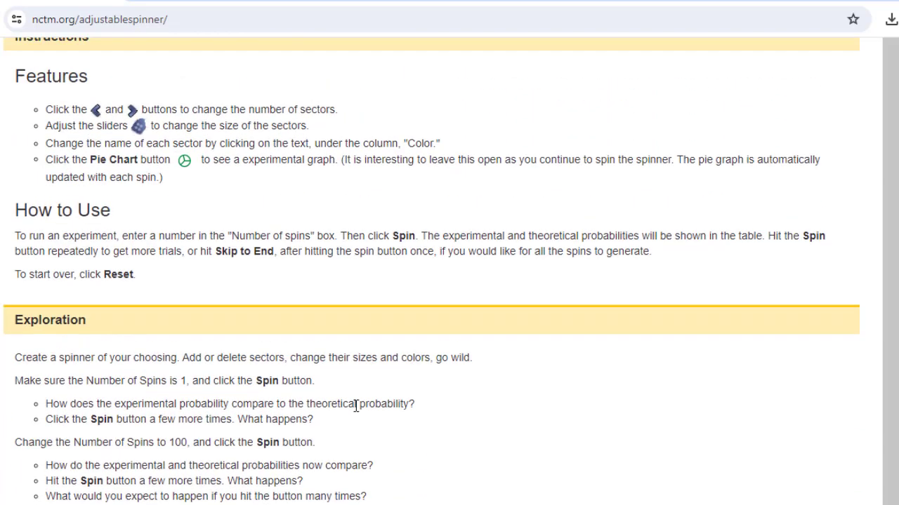
pyautogui.scroll(3, 354, 406)
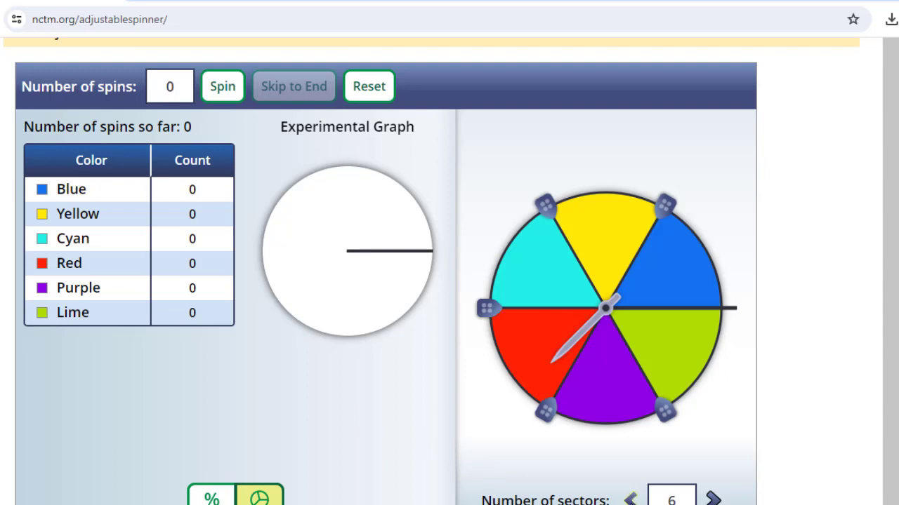
# Reduce the spinner from 6 to 4 equal sectors and dismiss the whole-number warning.
pyautogui.click(629, 499)
pyautogui.click(629, 499)
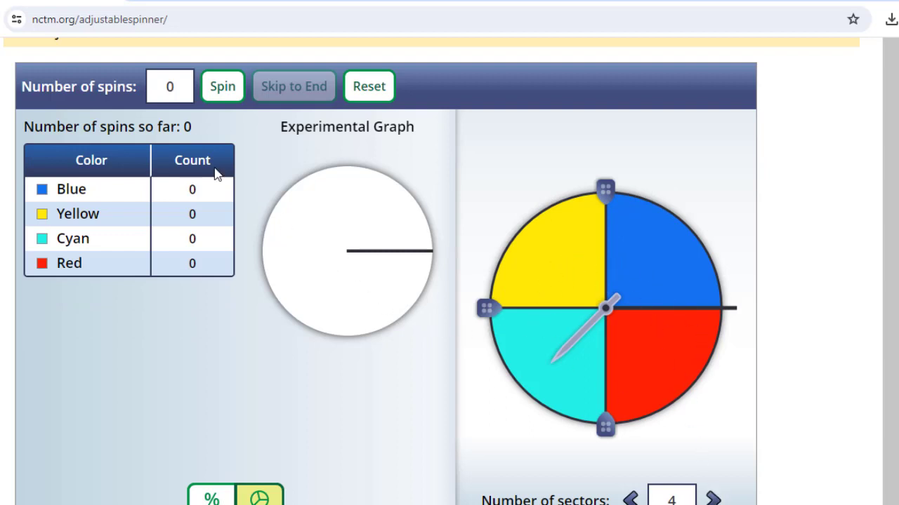
pyautogui.click(225, 91)
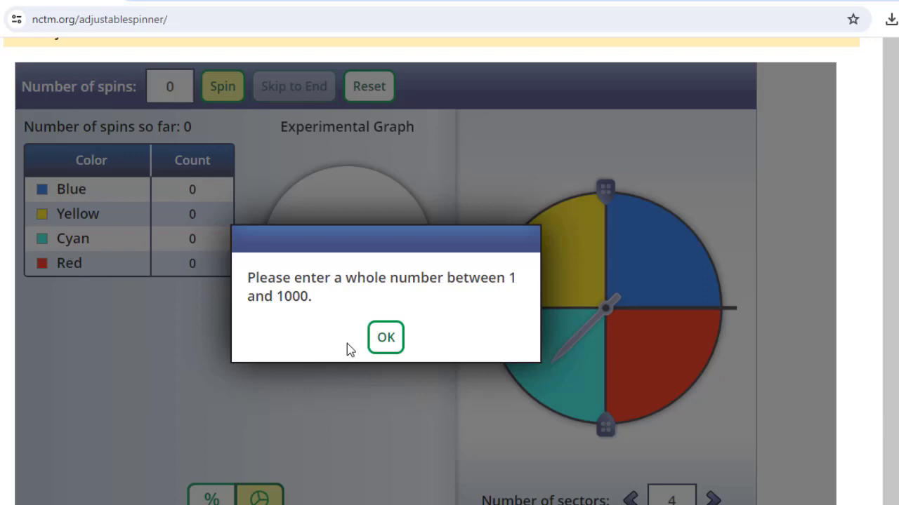
pyautogui.click(394, 348)
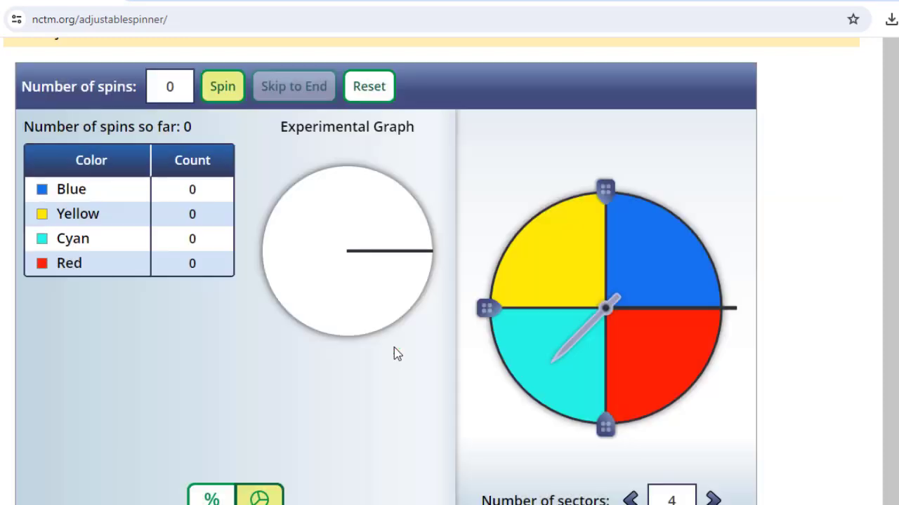
# Run 20 spins to completion: Blue 4, Yellow 5, Cyan 5, Red 6.
pyautogui.click(177, 87)
pyautogui.moveTo(177, 88); pyautogui.dragTo(166, 93)
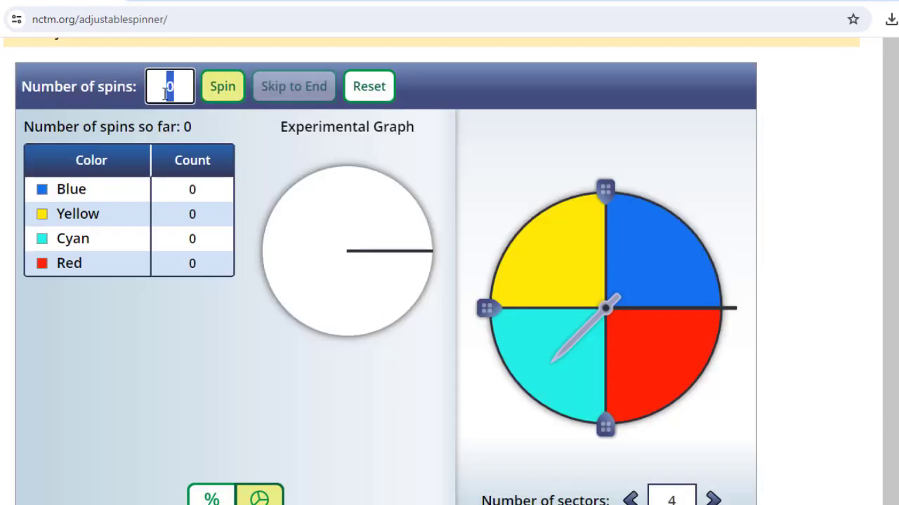
pyautogui.write('20')
pyautogui.click(214, 99)
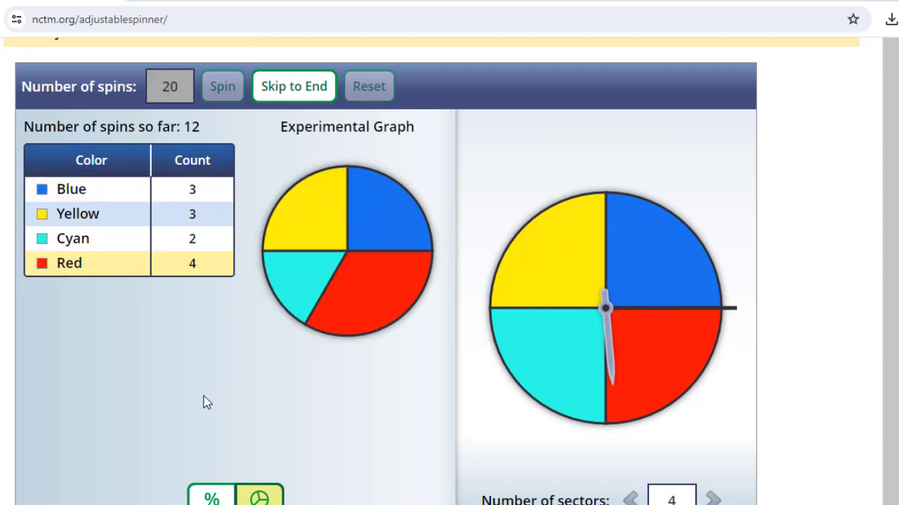
pyautogui.click(295, 94)
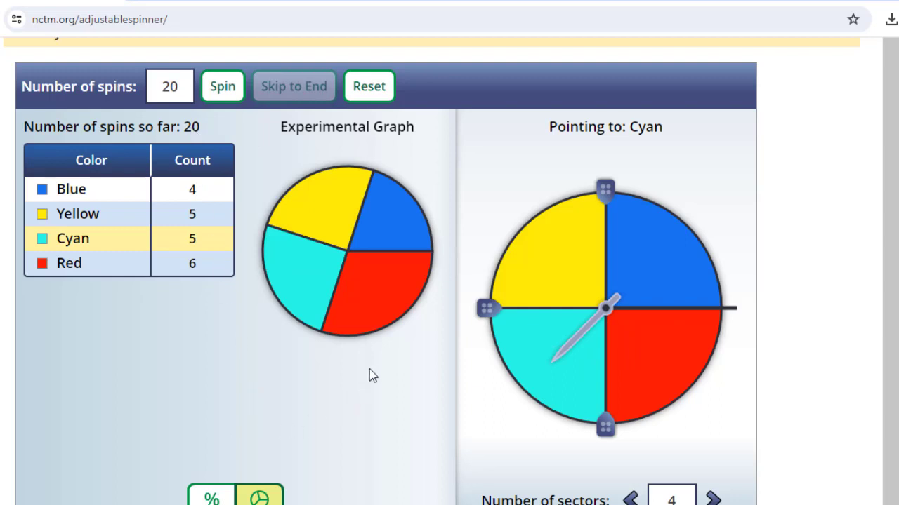
# Show the 20-spin results as experimental and theoretical percentages, then return to Word.
pyautogui.click(224, 497)
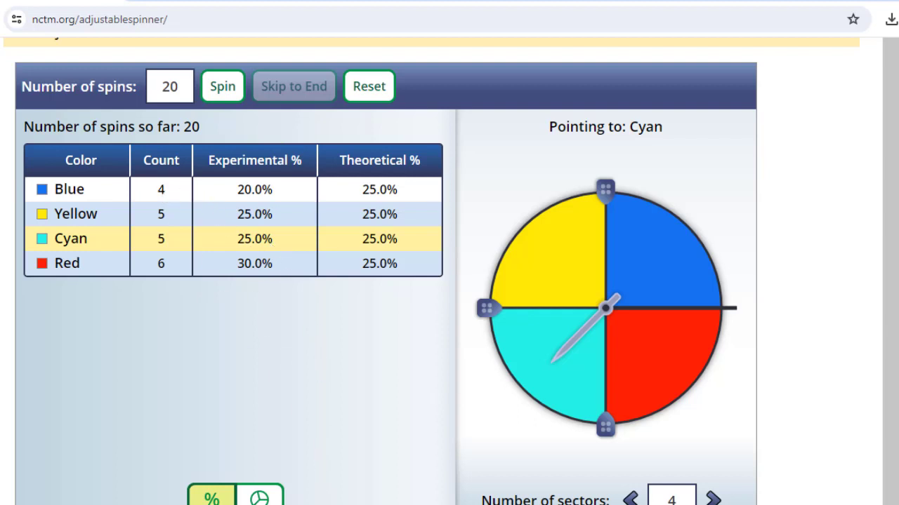
pyautogui.hotkey('alt', 'Tab')
# Pick the black ink pen and try a stroke in the Step #2 circle, then undo it.
pyautogui.scroll(-4, 454, 447)
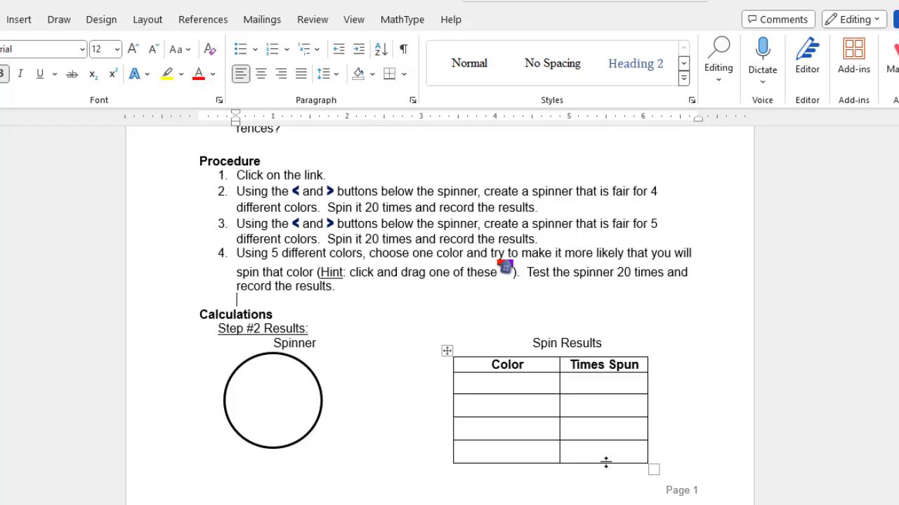
pyautogui.hotkey('alt', 'Tab')
pyautogui.click(59, 21)
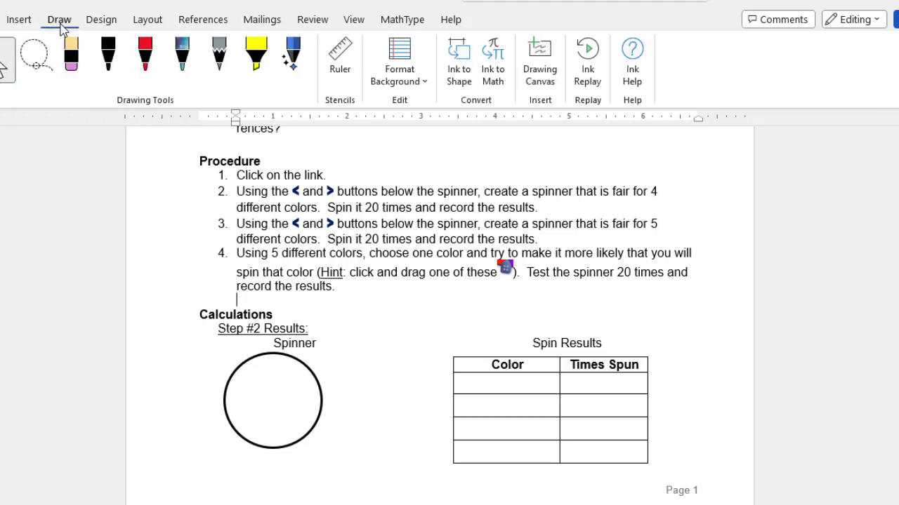
pyautogui.click(108, 55)
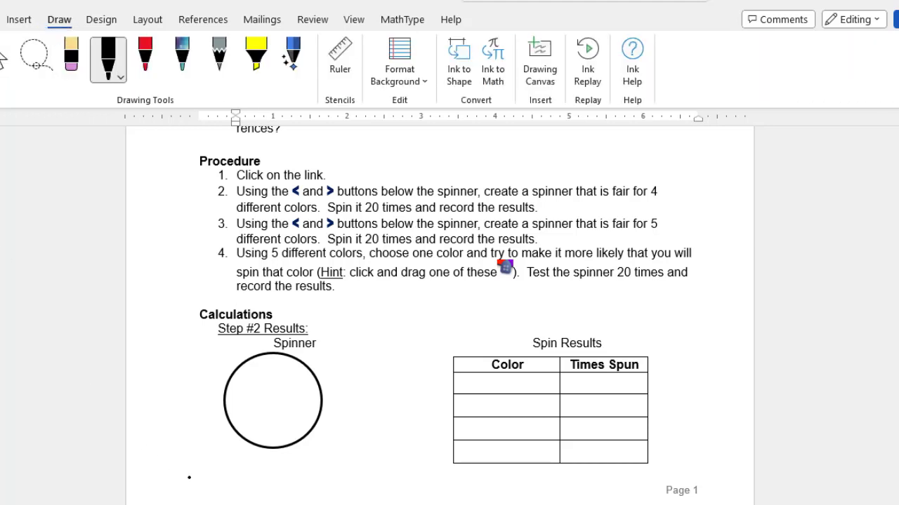
pyautogui.moveTo(225, 398); pyautogui.dragTo(327, 405)
pyautogui.hotkey('ctrl', 'z')
# Insert a straight Line shape across the Step #2 spinner circle, then return to the spinner site.
pyautogui.click(27, 21)
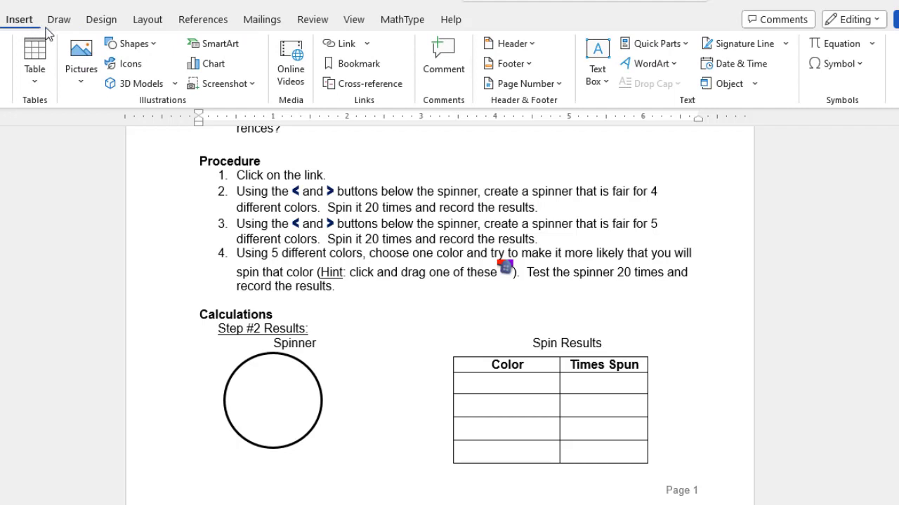
pyautogui.click(142, 45)
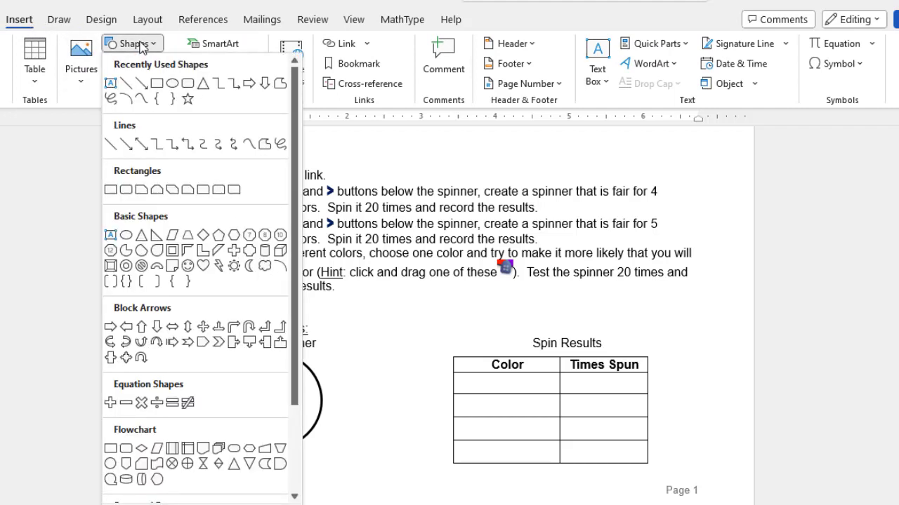
pyautogui.click(125, 84)
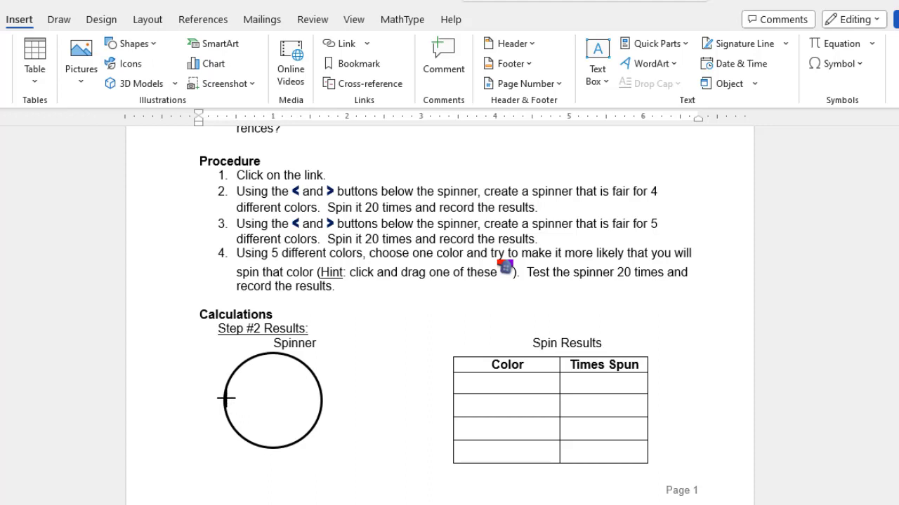
pyautogui.moveTo(225, 398); pyautogui.dragTo(321, 403)
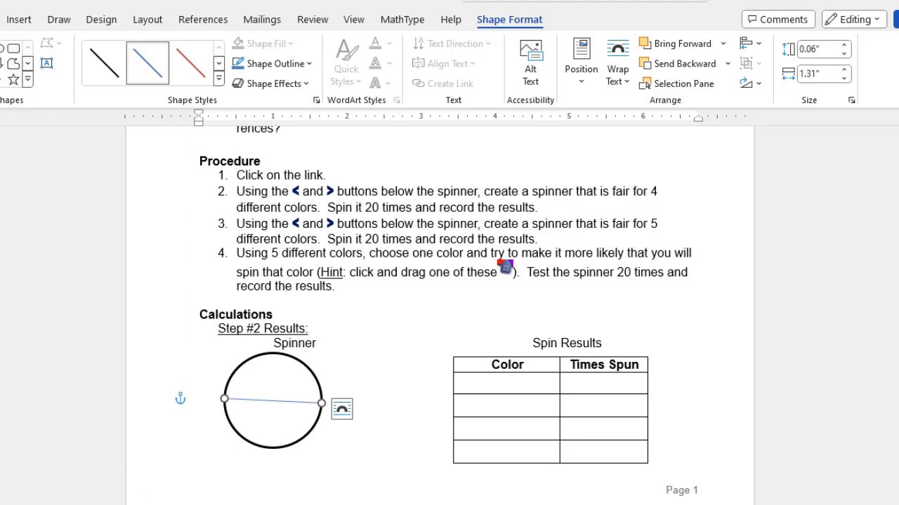
pyautogui.click(325, 402)
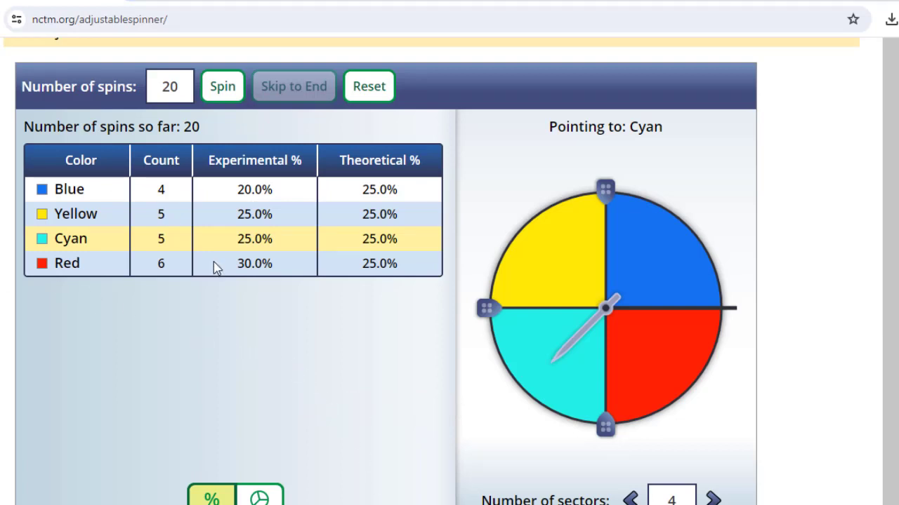
# Reset results, set a fair 5-sector spinner, start 20 spins, and scroll Word to Step #3 Results.
pyautogui.click(362, 85)
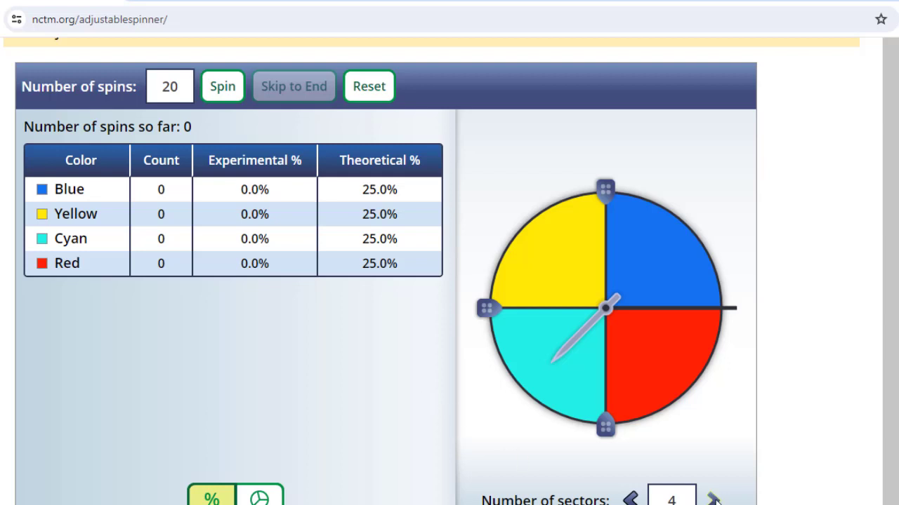
pyautogui.click(713, 499)
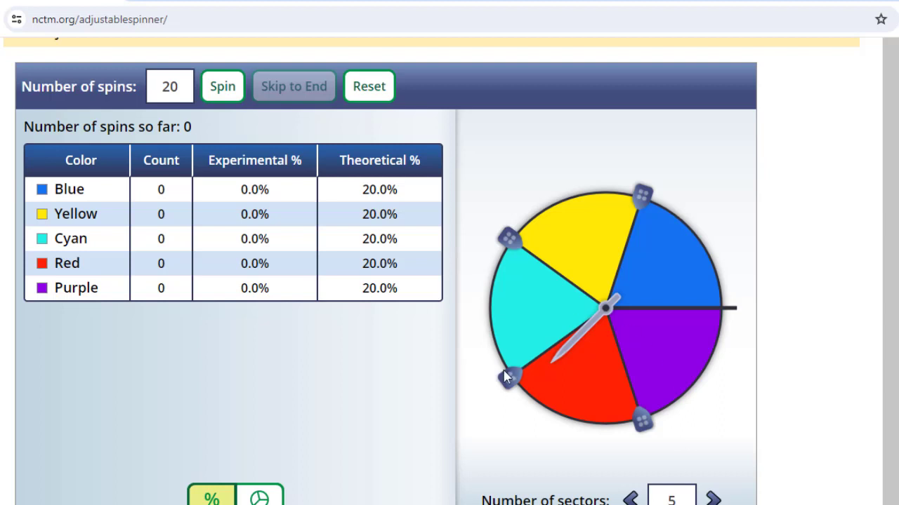
pyautogui.click(218, 99)
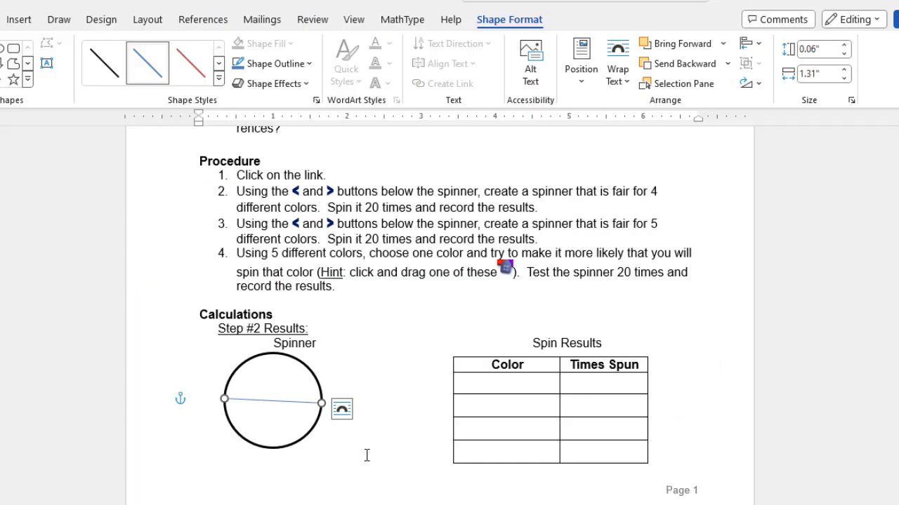
pyautogui.scroll(-5, 367, 449)
pyautogui.scroll(-5, 368, 438)
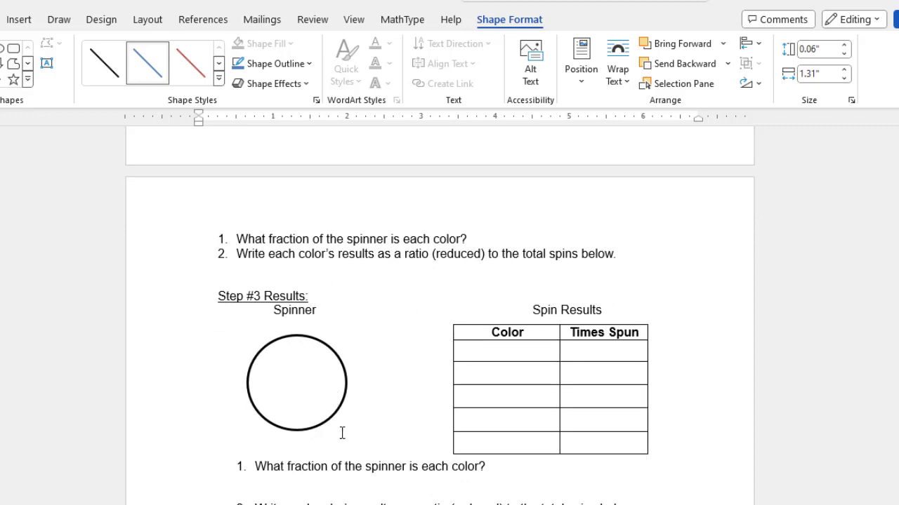
# Scroll the lab sheet down to Step #4 Results and the conclusion questions.
pyautogui.scroll(-5, 341, 448)
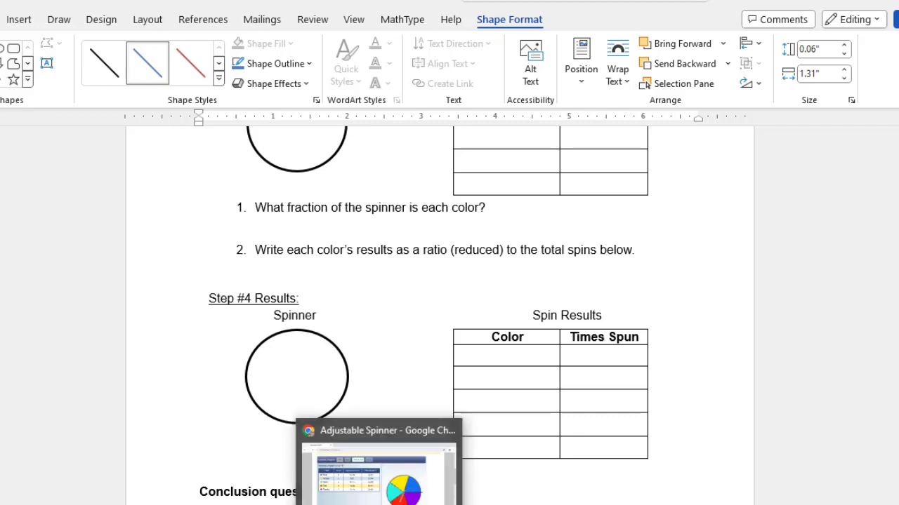
# Complete the five-sector run: Blue 5, Yellow 4, Cyan 5, Red 4, Purple 2.
pyautogui.click(406, 492)
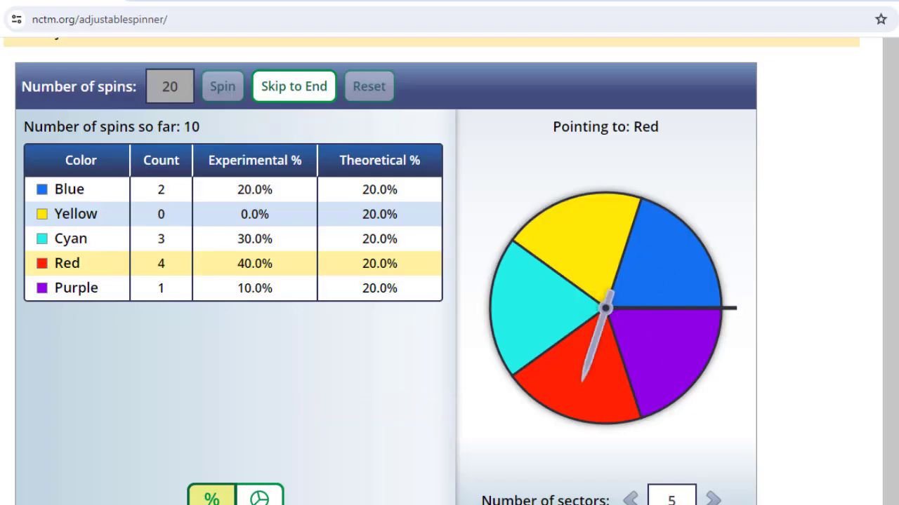
pyautogui.click(312, 94)
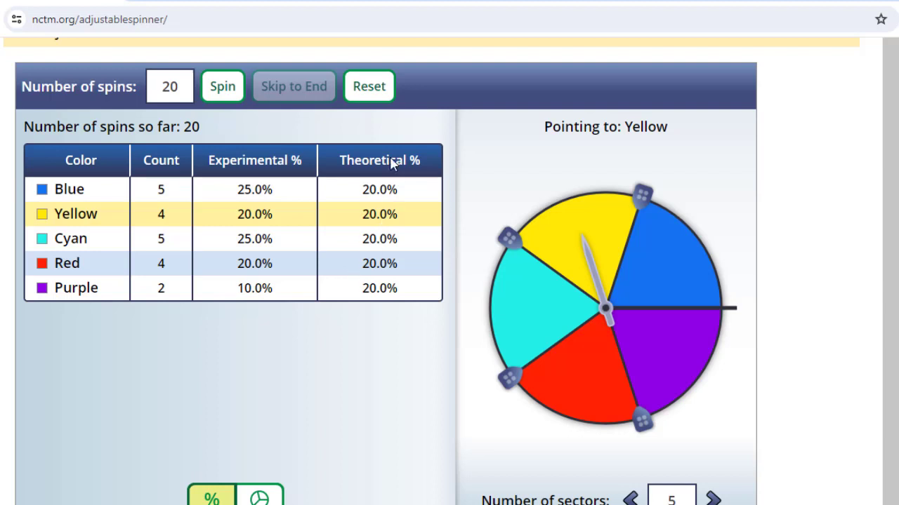
# Reset the spin results and drag sector boundaries to Cyan 45.5%, Red 34.4%, Yellow 9.5%, Purple 5.6%, Blue 5.0%.
pyautogui.click(372, 94)
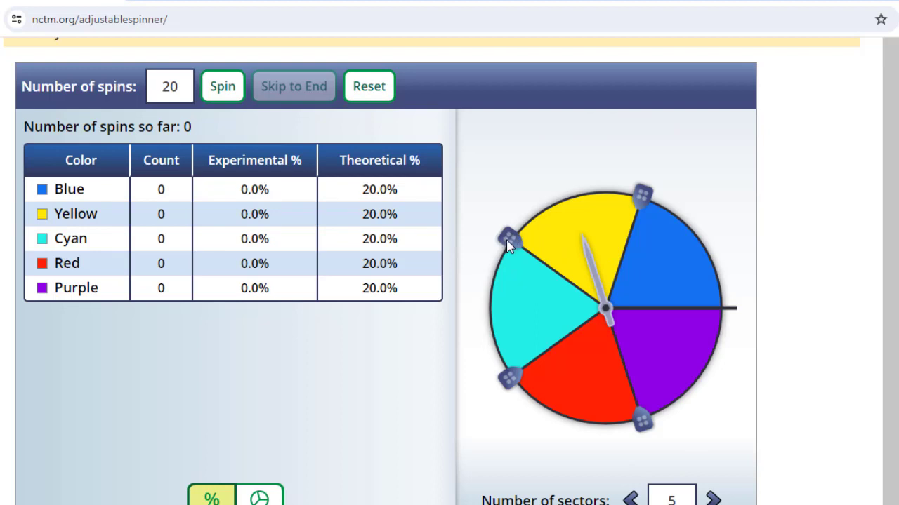
pyautogui.moveTo(507, 240); pyautogui.dragTo(707, 289)
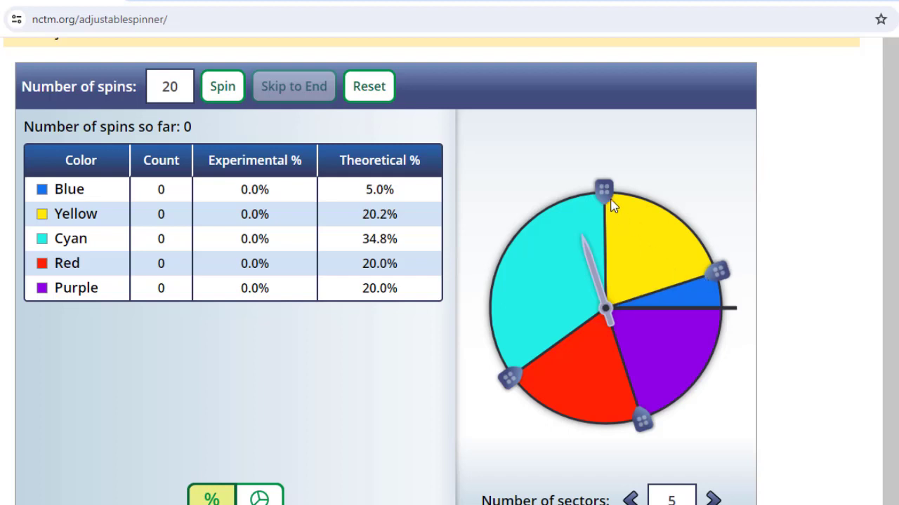
pyautogui.moveTo(607, 195); pyautogui.dragTo(677, 223)
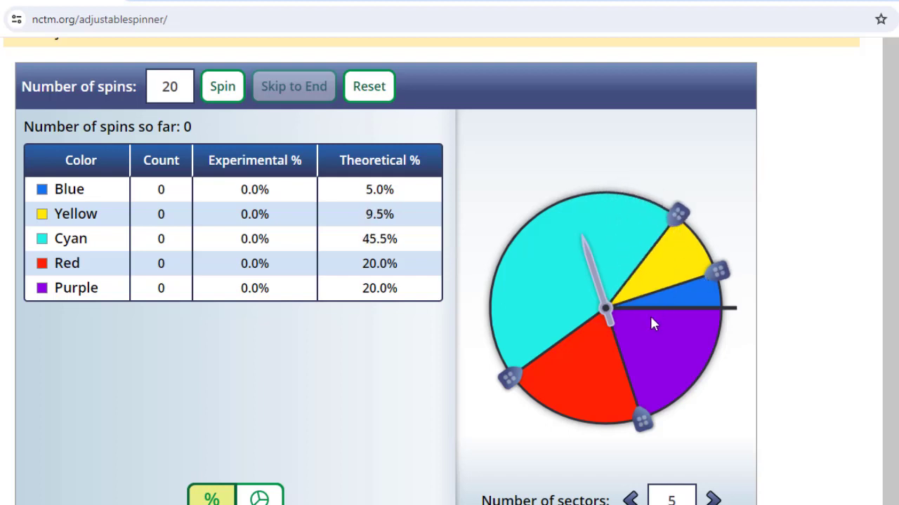
pyautogui.moveTo(642, 420); pyautogui.dragTo(723, 353)
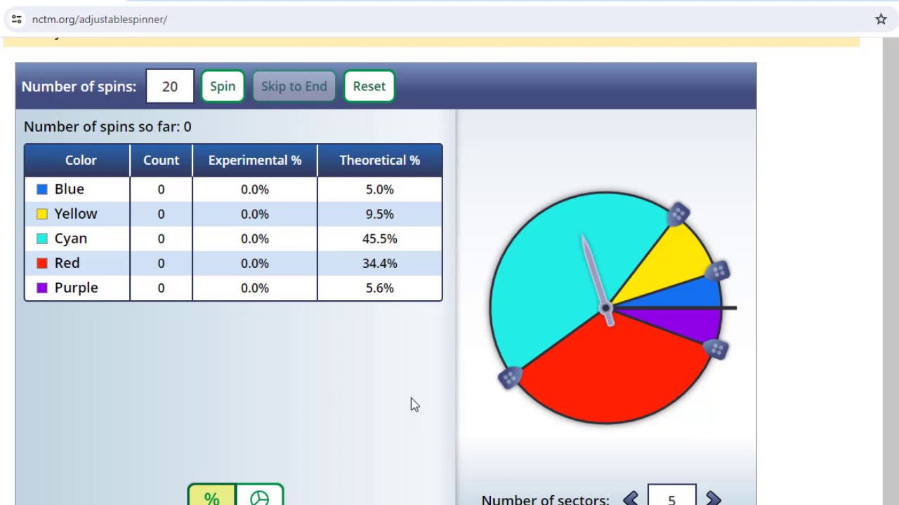
pyautogui.hotkey('alt', 'Tab')
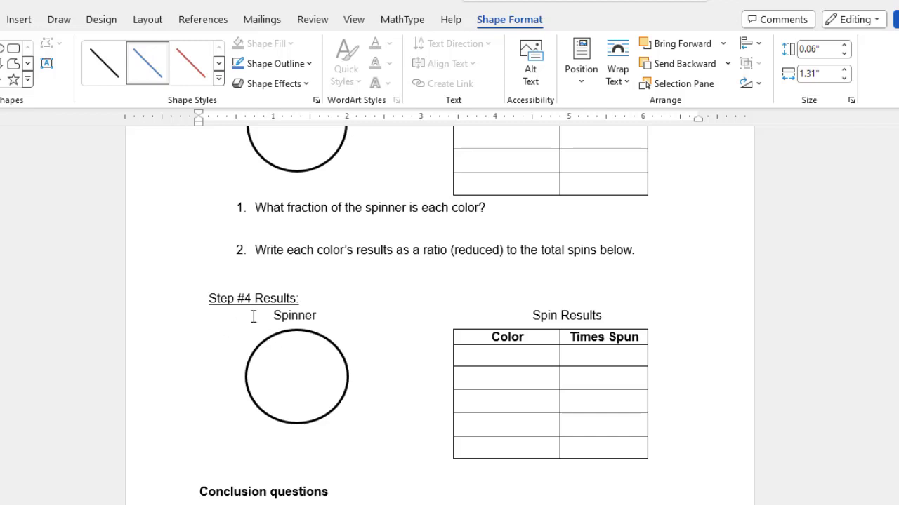
# Scroll the lab sheet past the empty Step #4 table to conclusion questions 4–6 on page 3.
pyautogui.scroll(-1, 397, 442)
pyautogui.scroll(-3, 397, 442)
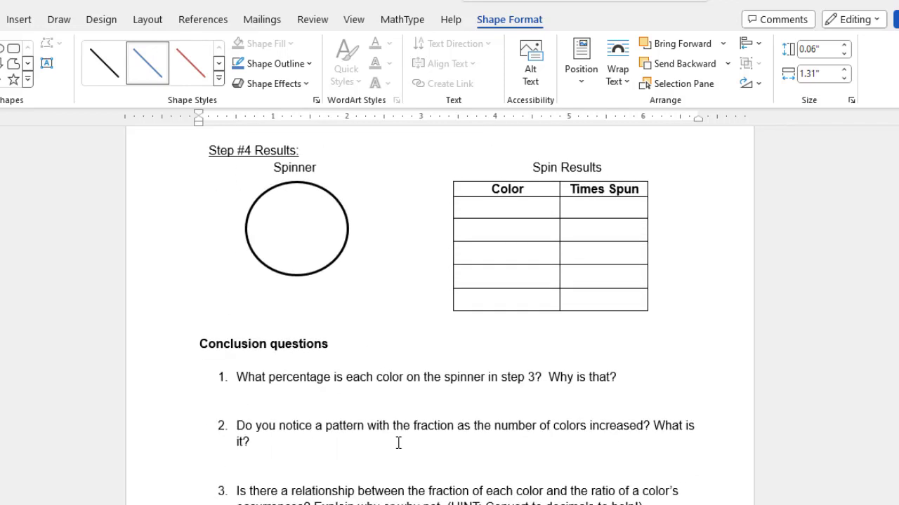
pyautogui.scroll(-9, 369, 431)
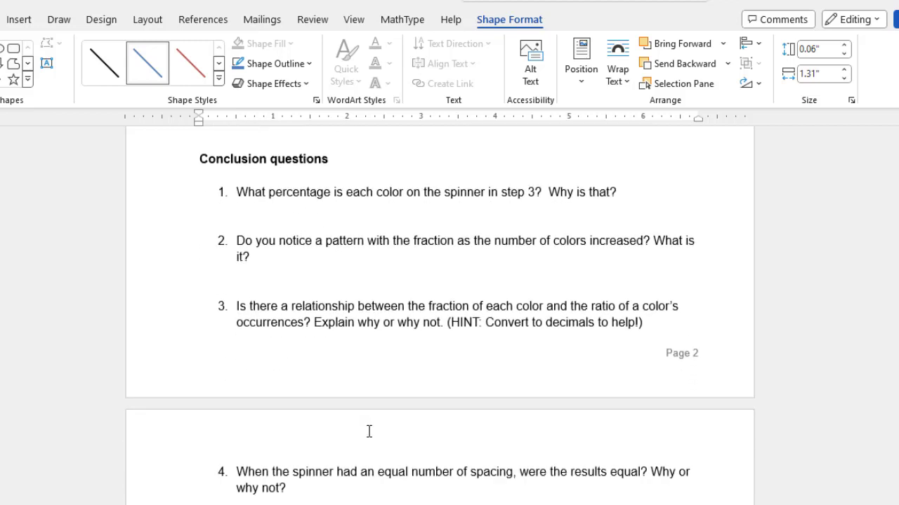